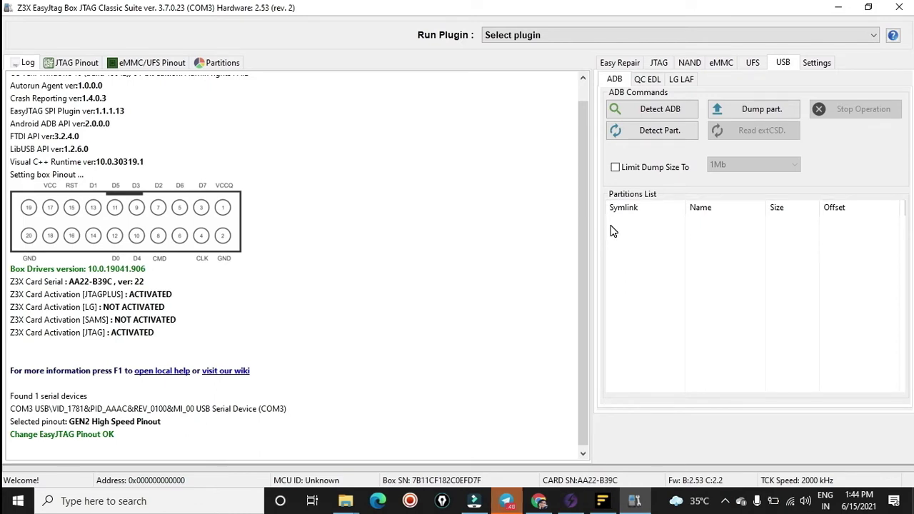
# Detect the connected eMMC chip and review the identification log
pyautogui.click(722, 63)
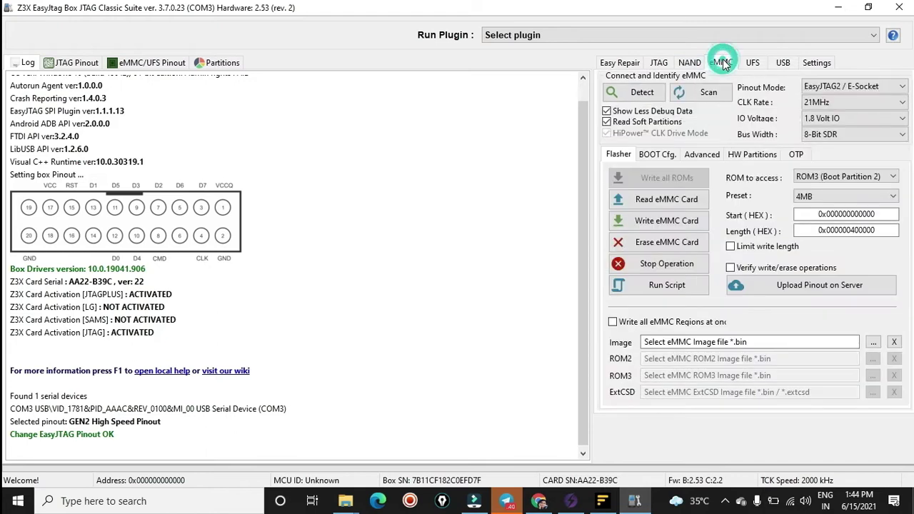
pyautogui.click(641, 90)
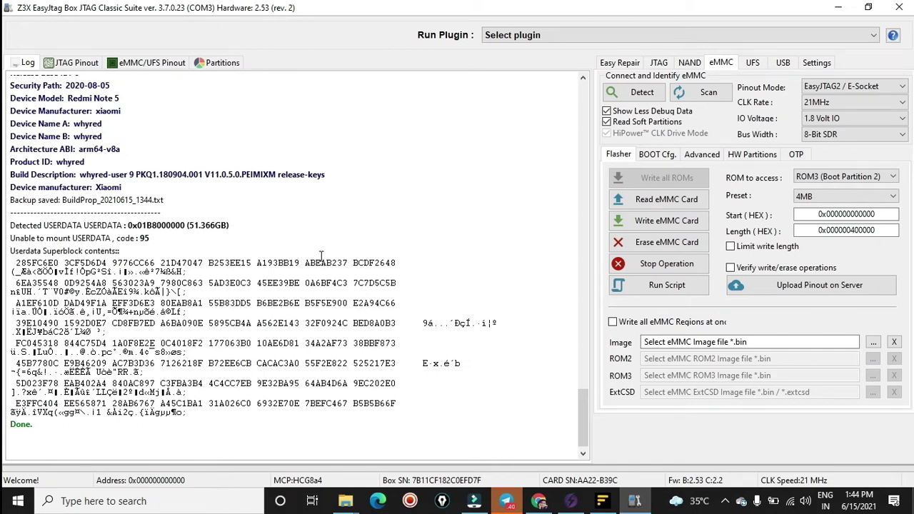
pyautogui.scroll(3, 321, 256)
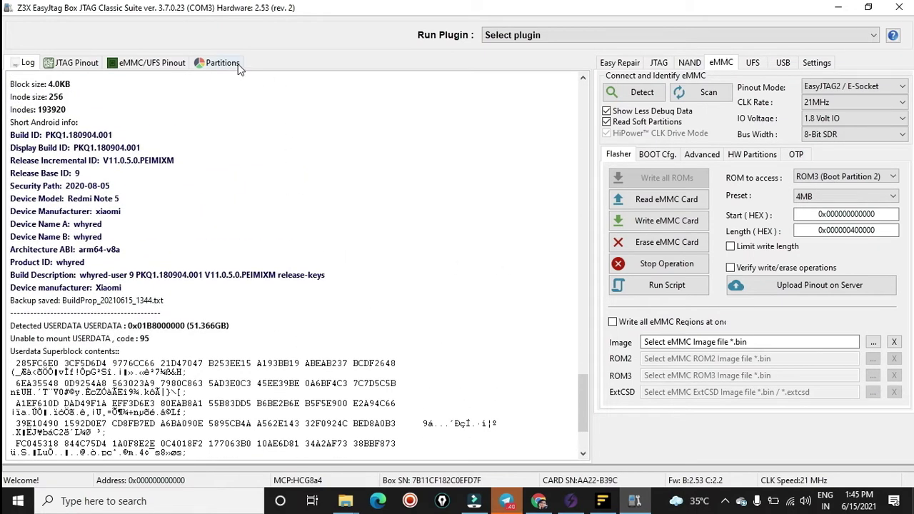
# Examine the names, offsets and sizes in the detected eMMC's partition list
pyautogui.click(220, 63)
pyautogui.scroll(-3, 414, 204)
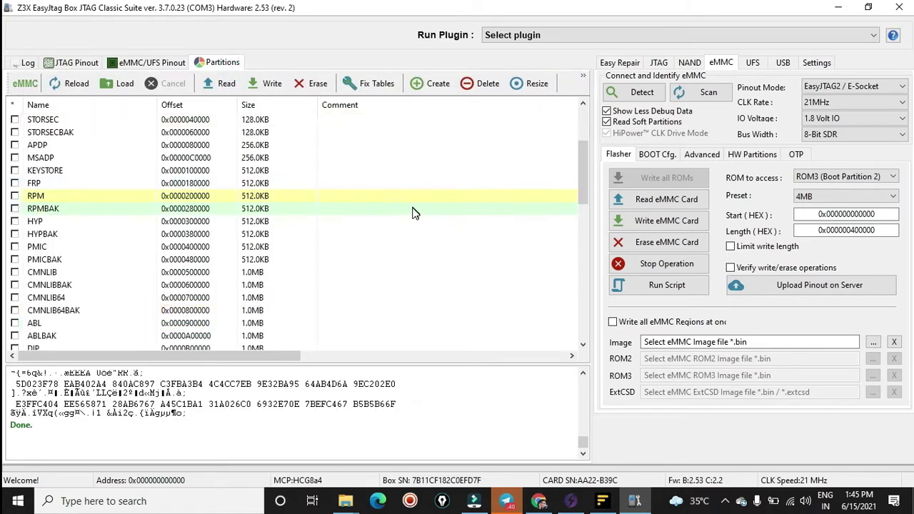
pyautogui.scroll(-4, 417, 228)
pyautogui.scroll(-2, 421, 246)
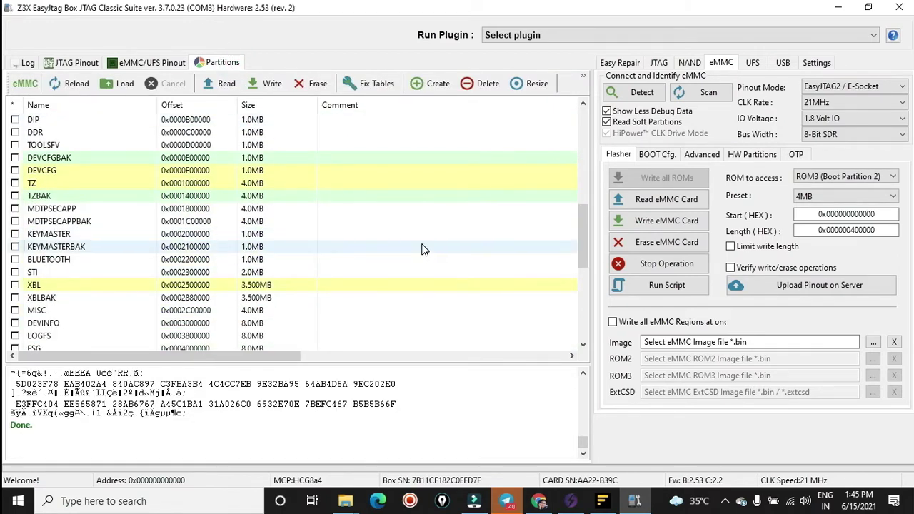
pyautogui.scroll(-6, 421, 249)
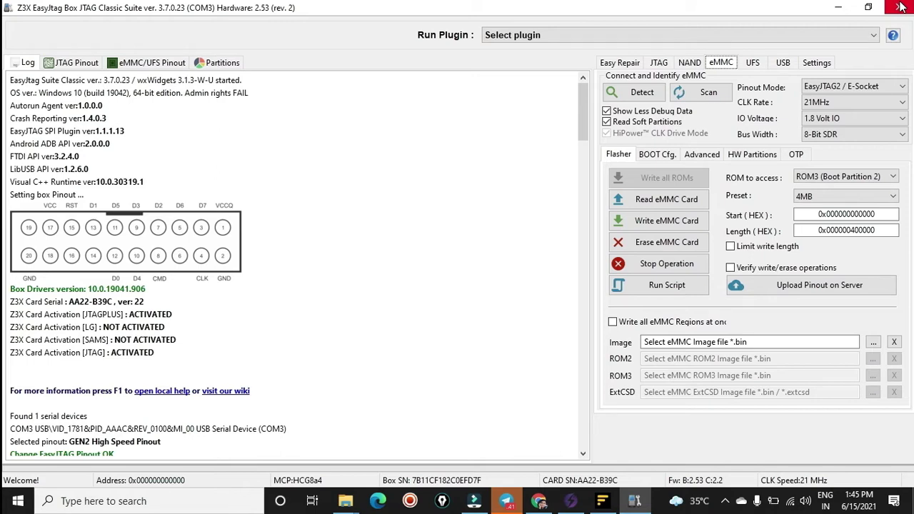
# Switch from the Classic Suite to EasyJTAG Plus and check the connected eMMC
pyautogui.click(901, 6)
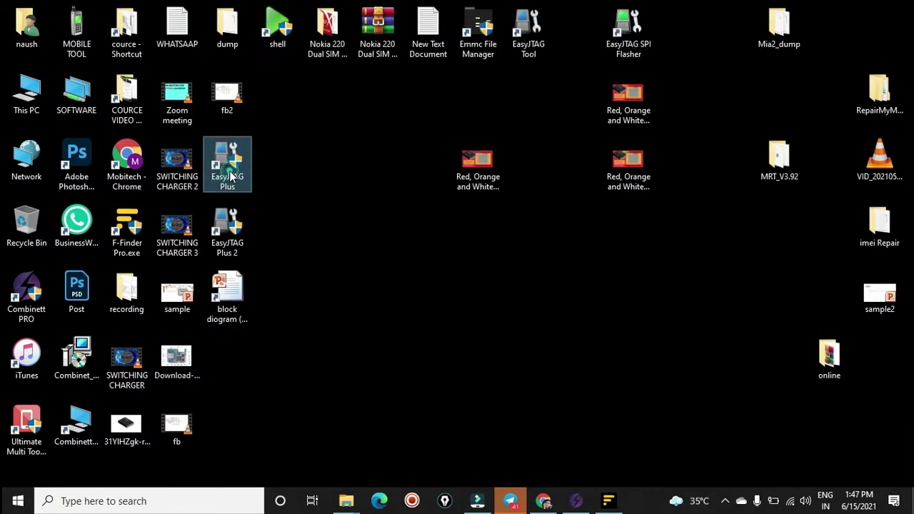
pyautogui.doubleClick(227, 164)
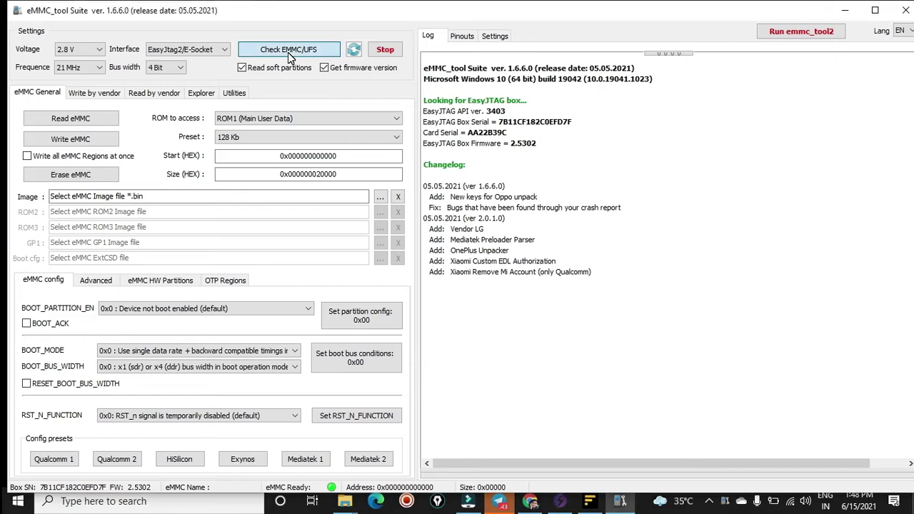
pyautogui.click(287, 51)
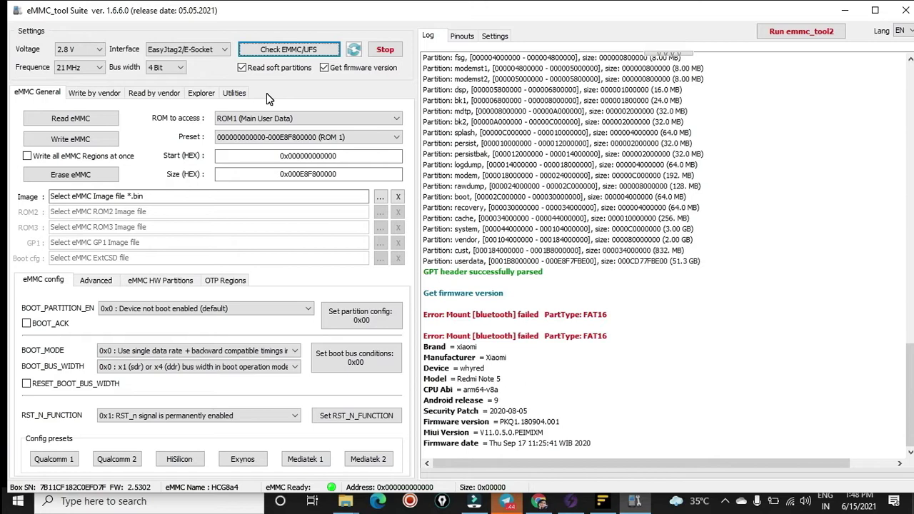
# Examine the eMMC device information in the log, including CID, CSD, capacities and extended CSD details
pyautogui.moveTo(910, 395); pyautogui.dragTo(912, 100)
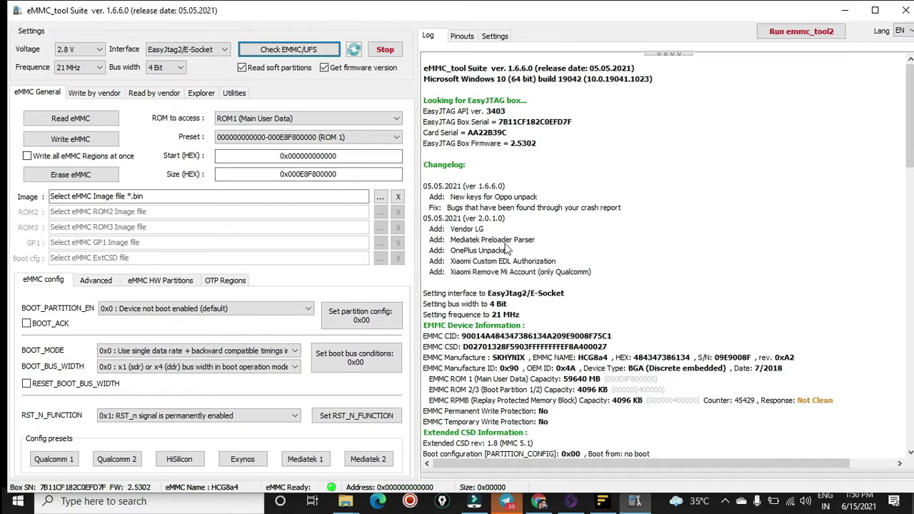
pyautogui.moveTo(910, 157); pyautogui.dragTo(910, 209)
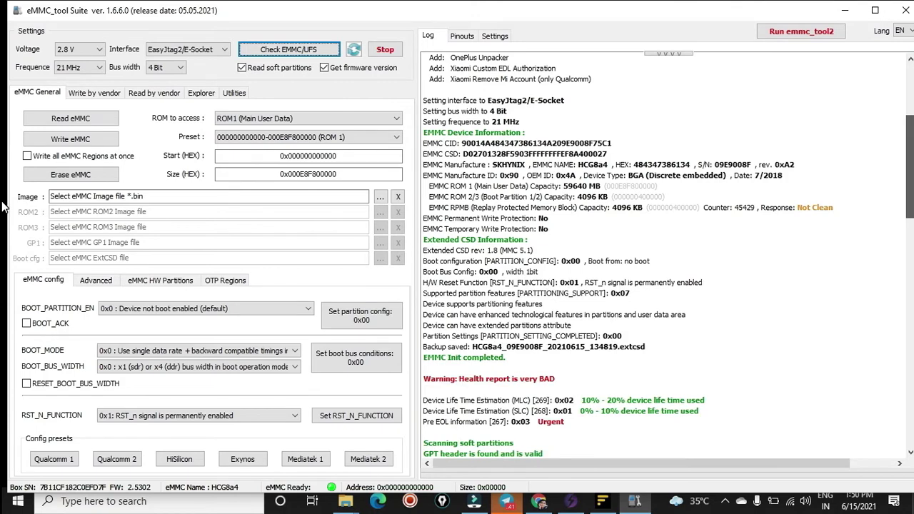
pyautogui.click(468, 145)
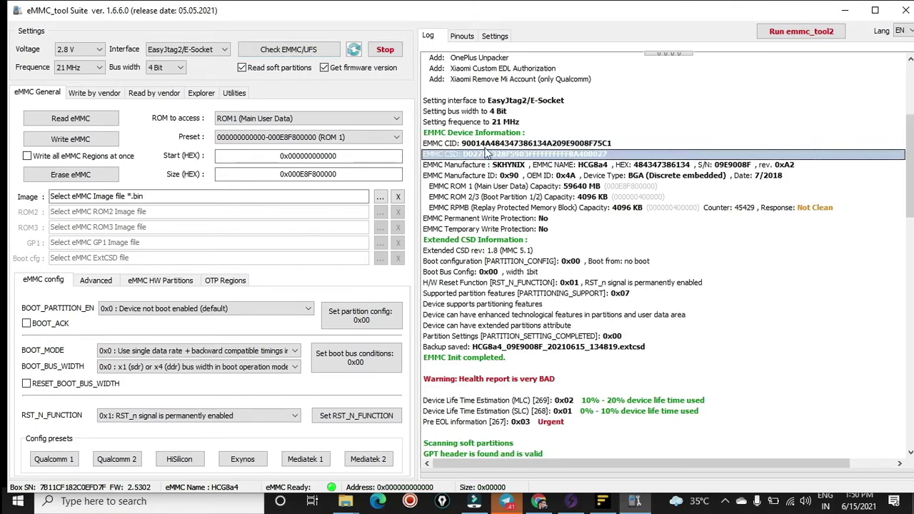
pyautogui.click(531, 148)
pyautogui.click(532, 149)
pyautogui.click(638, 126)
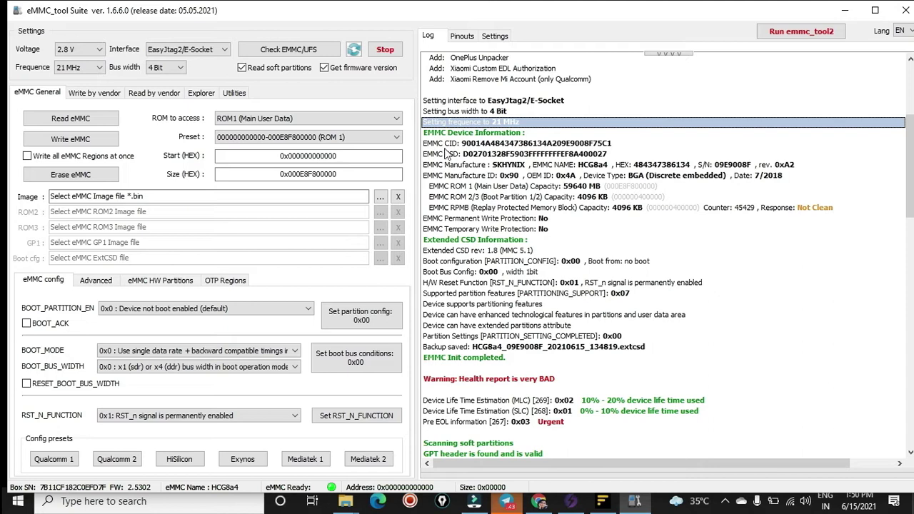
pyautogui.click(478, 142)
pyautogui.click(505, 154)
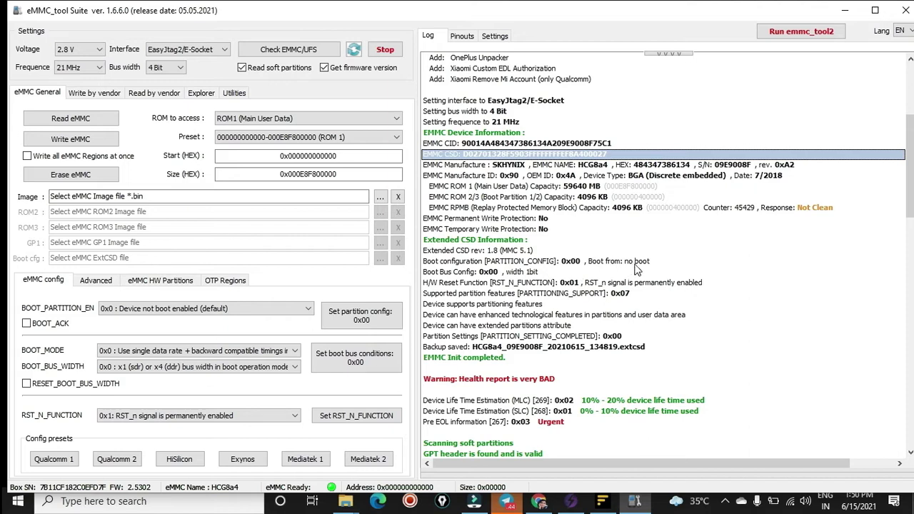
pyautogui.moveTo(910, 164); pyautogui.dragTo(909, 196)
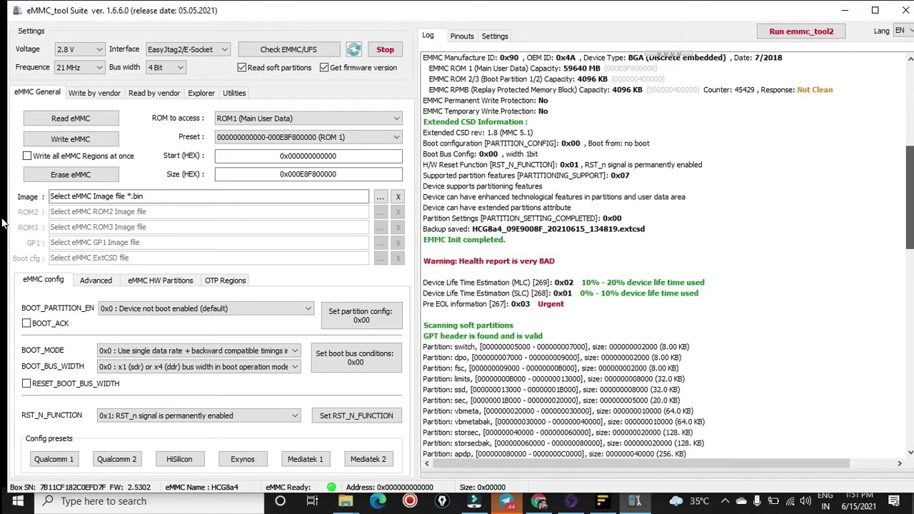
pyautogui.moveTo(3, 224); pyautogui.dragTo(3, 236)
pyautogui.scroll(10, 500, 157)
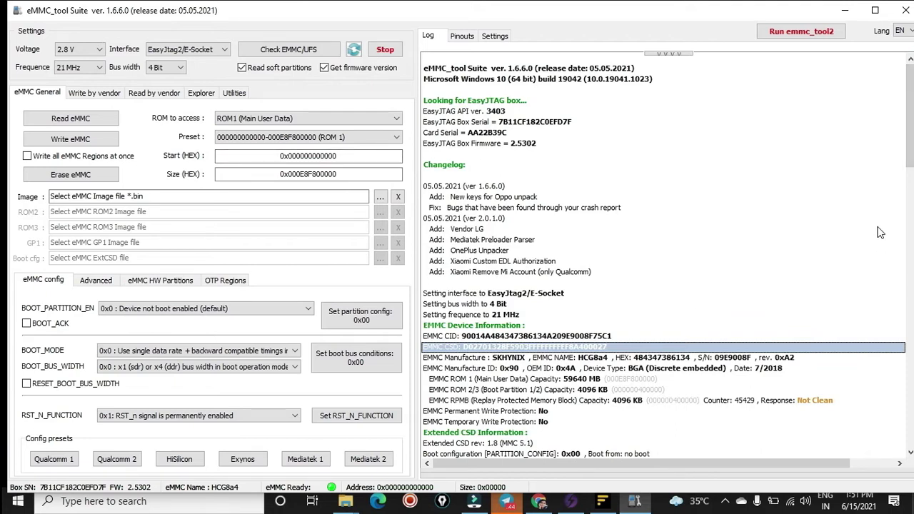
pyautogui.moveTo(910, 175); pyautogui.dragTo(910, 227)
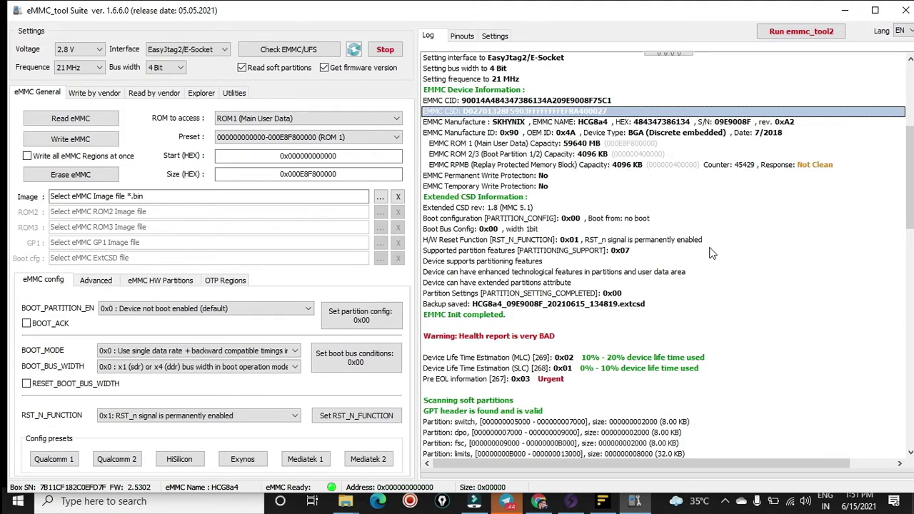
# Examine the eMMC health report in the log, covering device life time estimation and Pre EOL information
pyautogui.scroll(-7, 842, 207)
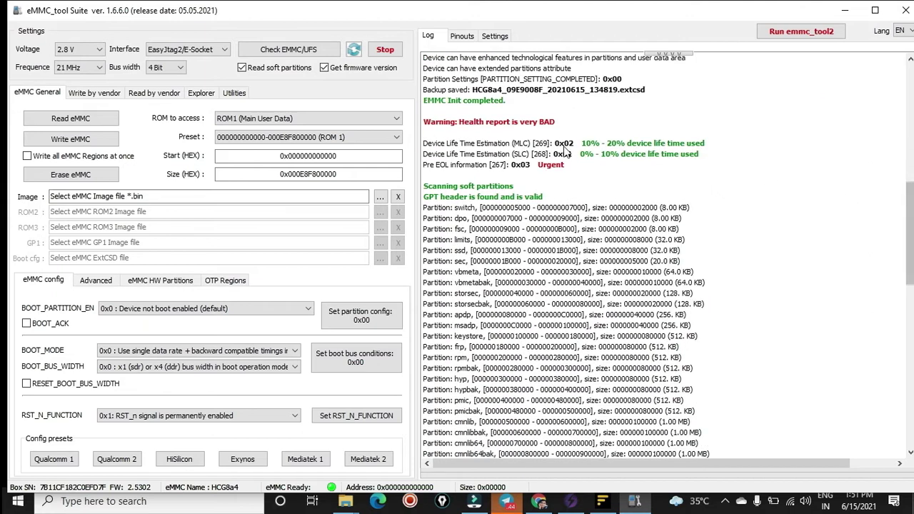
pyautogui.click(456, 164)
pyautogui.moveTo(457, 154)
pyautogui.mouseDown()
pyautogui.moveTo(451, 127)
pyautogui.moveTo(451, 165)
pyautogui.mouseUp()
pyautogui.click(450, 125)
pyautogui.click(451, 166)
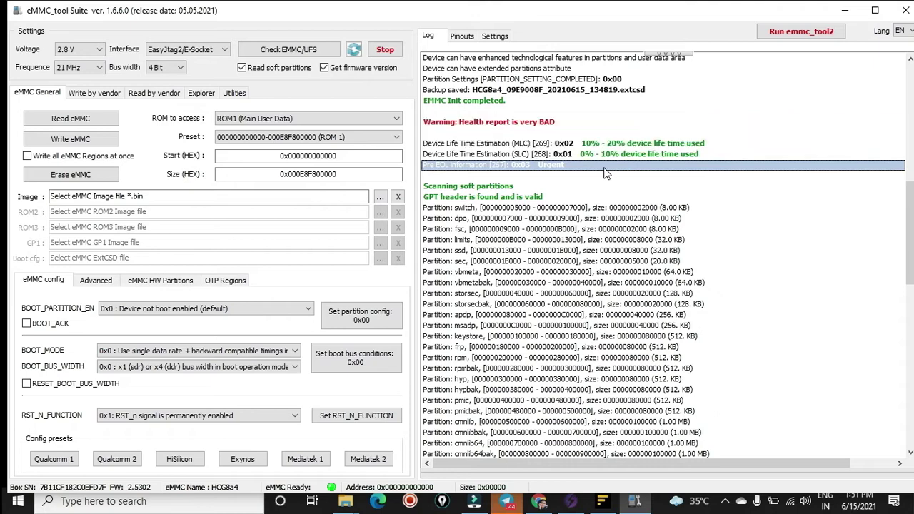
# Review the scanned soft partitions and the firmware version details in the log
pyautogui.scroll(-6, 4, 263)
pyautogui.scroll(-14, 3, 263)
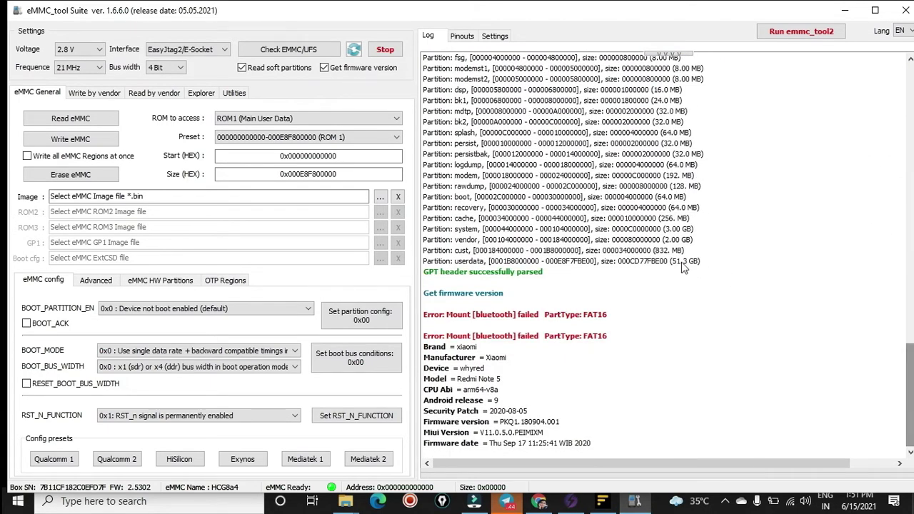
pyautogui.click(579, 335)
pyautogui.click(481, 314)
pyautogui.moveTo(480, 314); pyautogui.dragTo(614, 372)
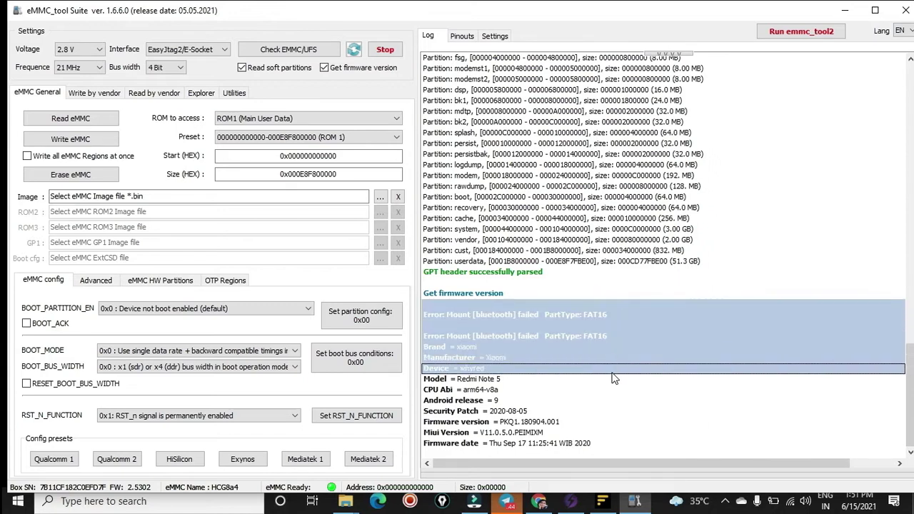
pyautogui.click(614, 372)
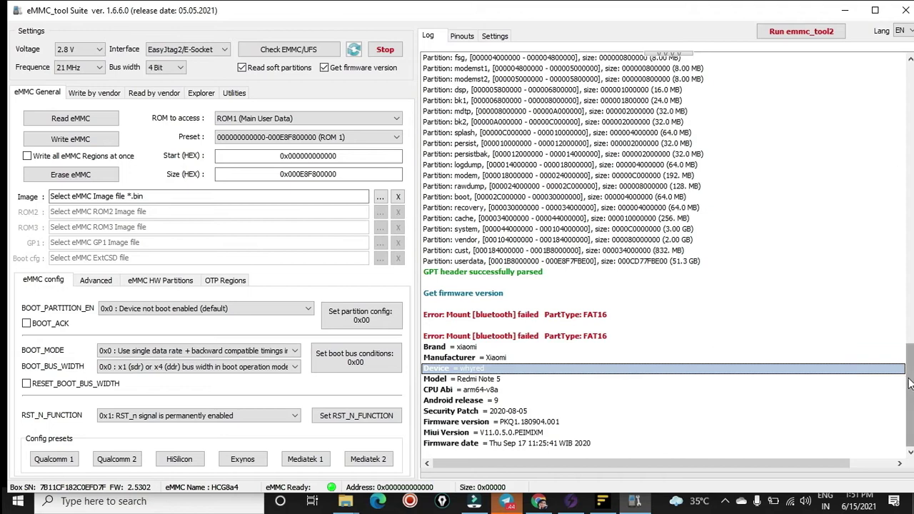
pyautogui.moveTo(910, 426); pyautogui.dragTo(3, 109)
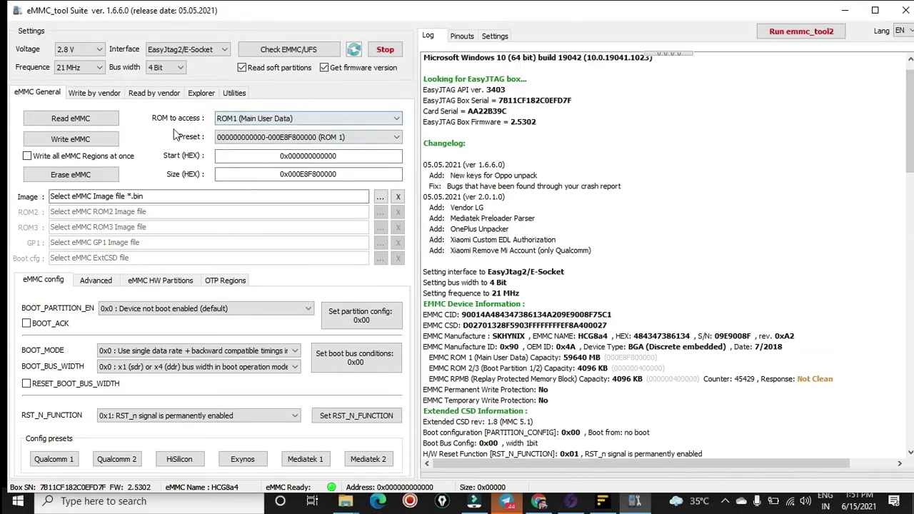
# Set the area to access to ROM1 (Main User Data) with the 2 Gb preset
pyautogui.click(217, 119)
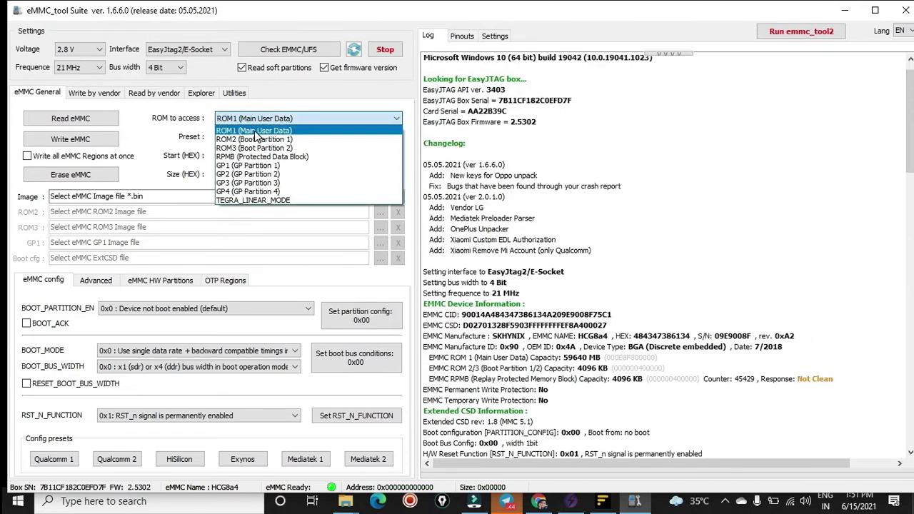
pyautogui.click(257, 131)
pyautogui.click(283, 136)
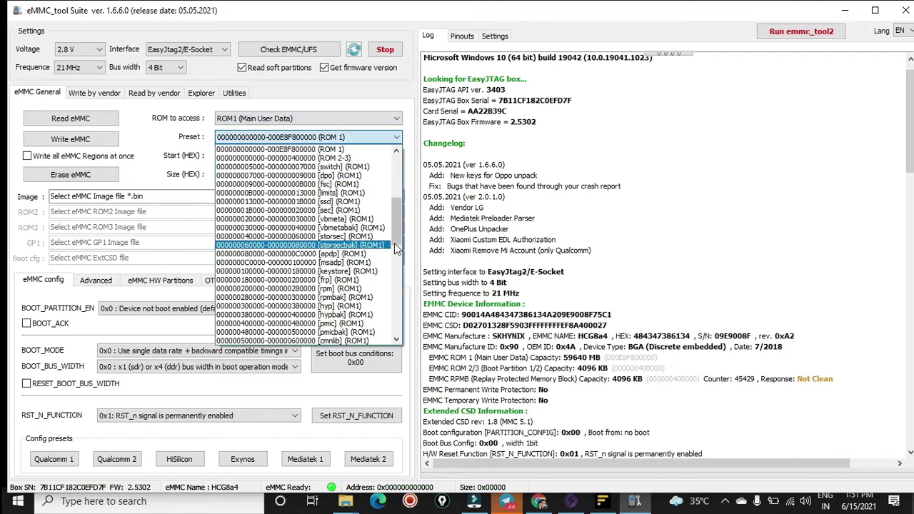
pyautogui.scroll(2, 391, 202)
pyautogui.scroll(2, 286, 156)
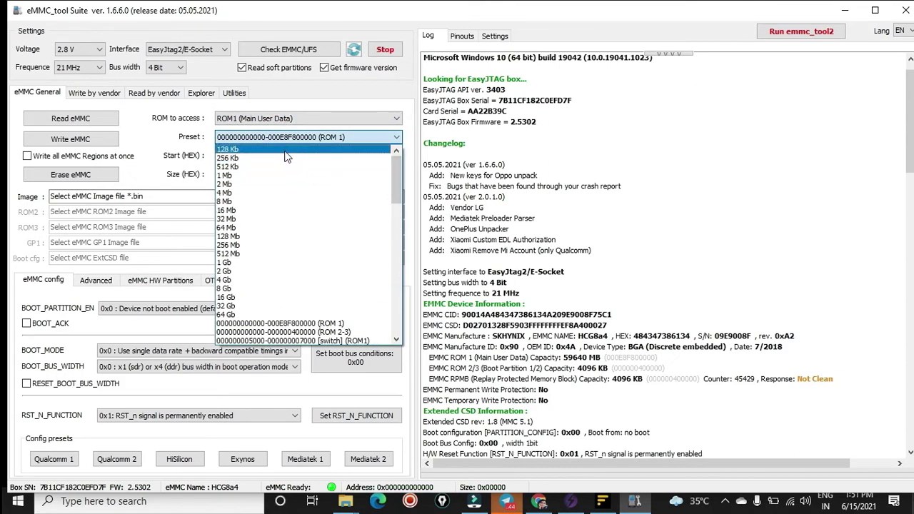
pyautogui.click(264, 271)
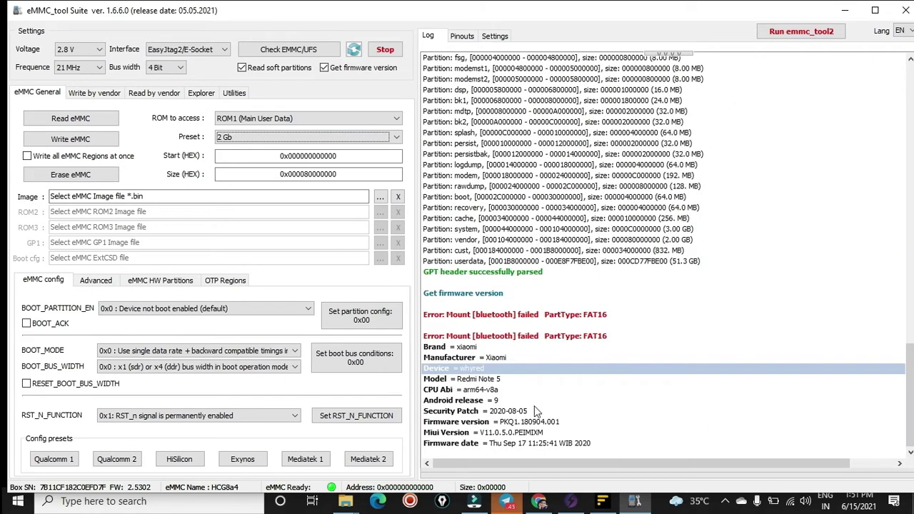
# Copy the phone's Model line from the firmware details in the log
pyautogui.click(482, 380)
pyautogui.rightClick(482, 382)
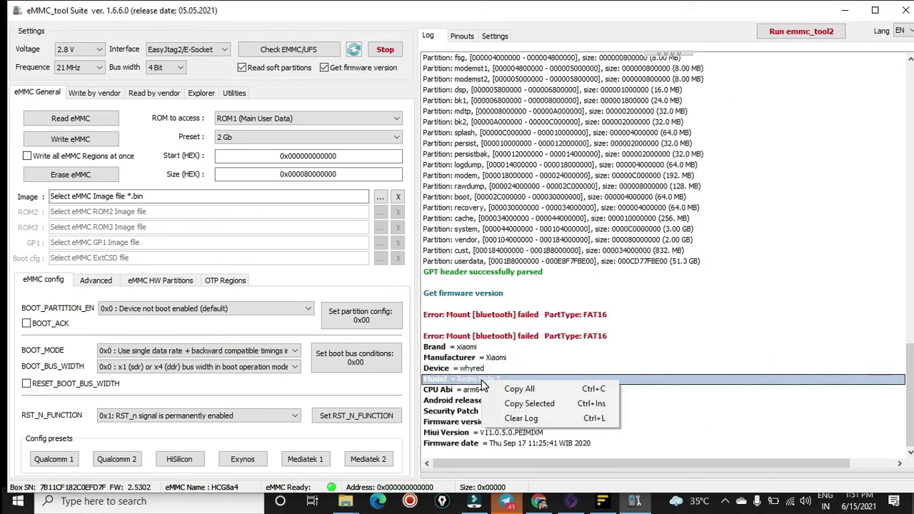
pyautogui.click(543, 403)
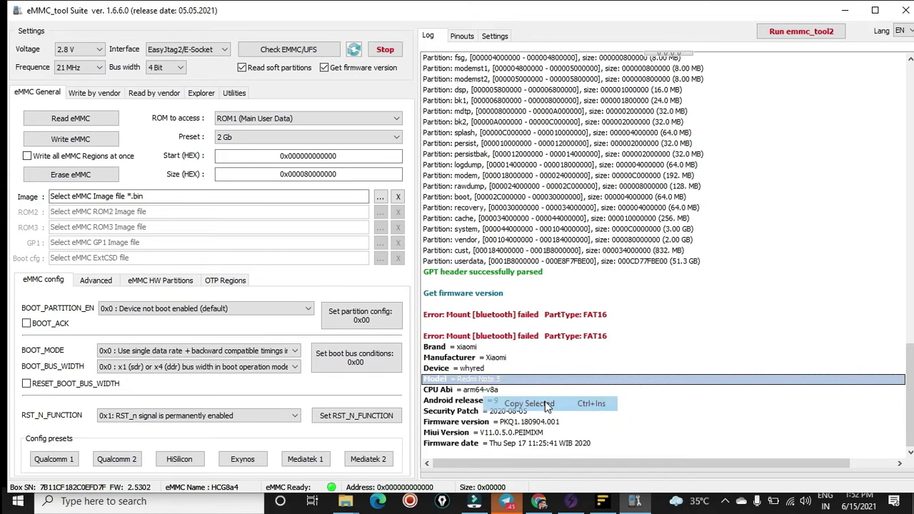
# Start reading the eMMC and choose Local Disk (F:) as the location for the dump file
pyautogui.click(70, 120)
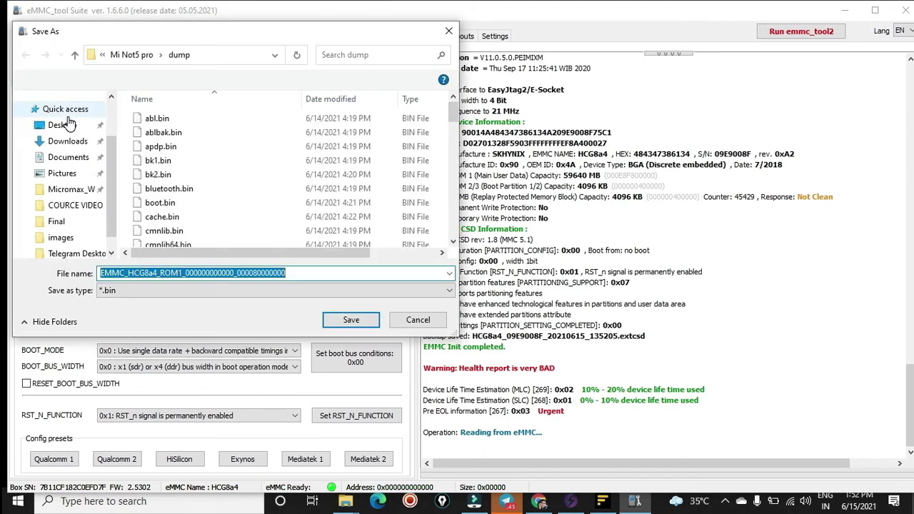
pyautogui.scroll(-5, 69, 142)
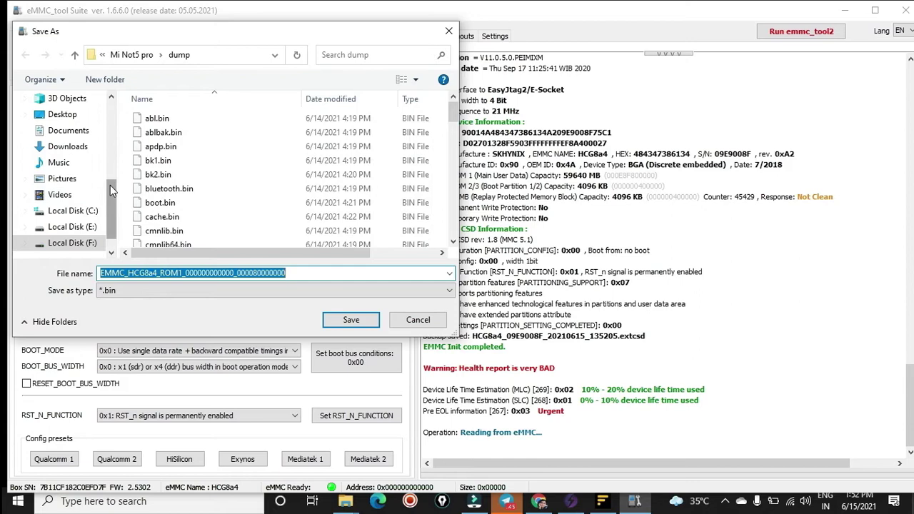
pyautogui.scroll(1, 110, 184)
pyautogui.scroll(-2, 107, 193)
pyautogui.click(71, 211)
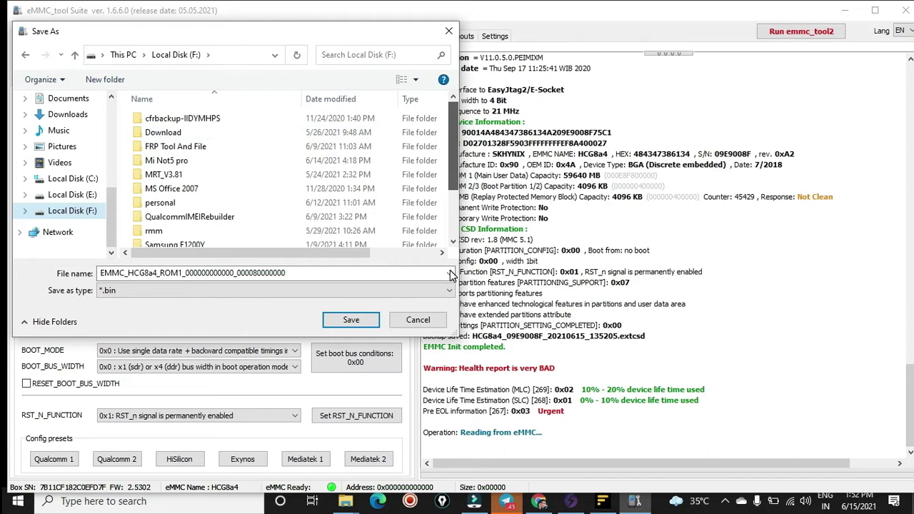
# Create a folder on Local Disk (F:) from the copied model text, trimming its name to Redmi Note 5
pyautogui.click(118, 81)
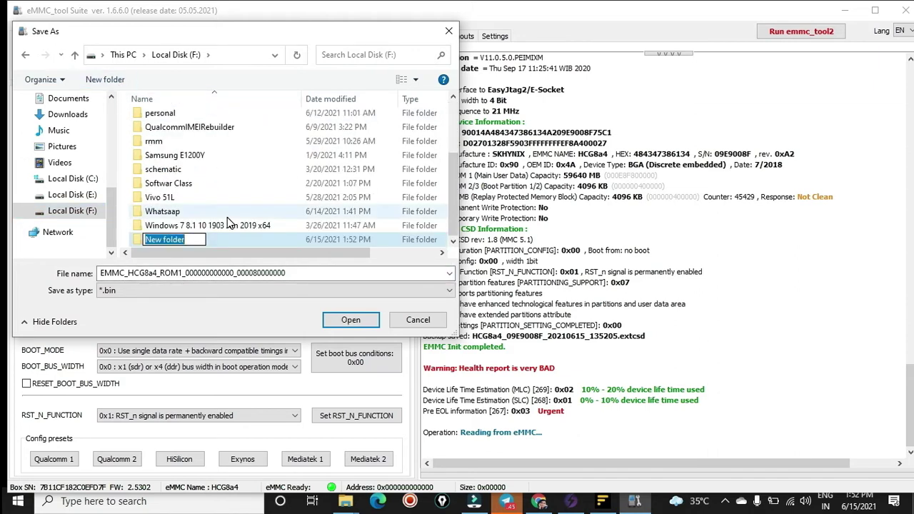
pyautogui.hotkey('ctrl', 'v')
pyautogui.moveTo(177, 240); pyautogui.dragTo(131, 245)
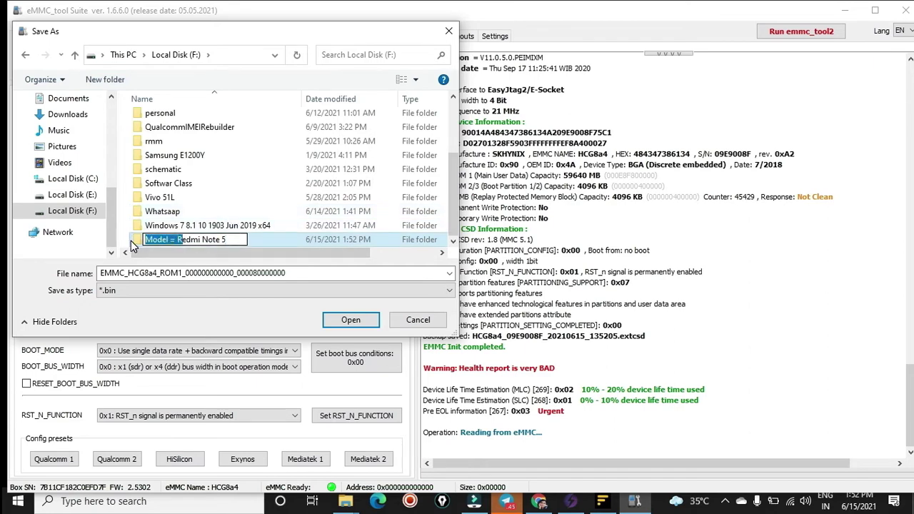
pyautogui.press('Right')
pyautogui.press('BackSpace')
pyautogui.press('BackSpace')
pyautogui.press('BackSpace')
pyautogui.press('BackSpace')
pyautogui.press('BackSpace')
pyautogui.press('BackSpace')
pyautogui.press('BackSpace')
pyautogui.press('BackSpace')
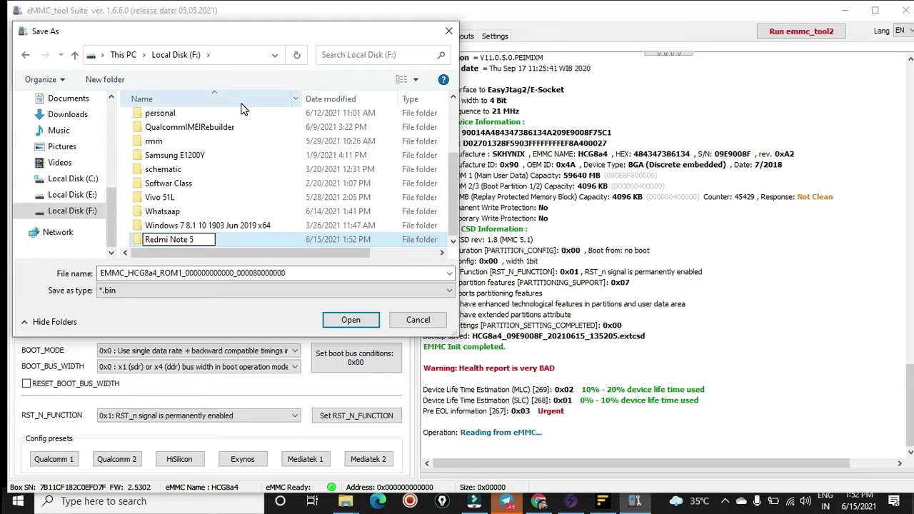
pyautogui.press('End')
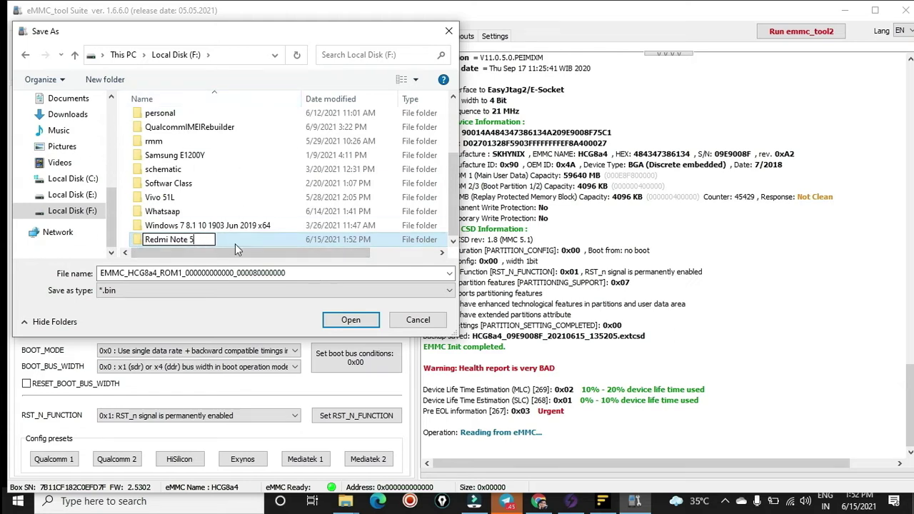
pyautogui.press('Return')
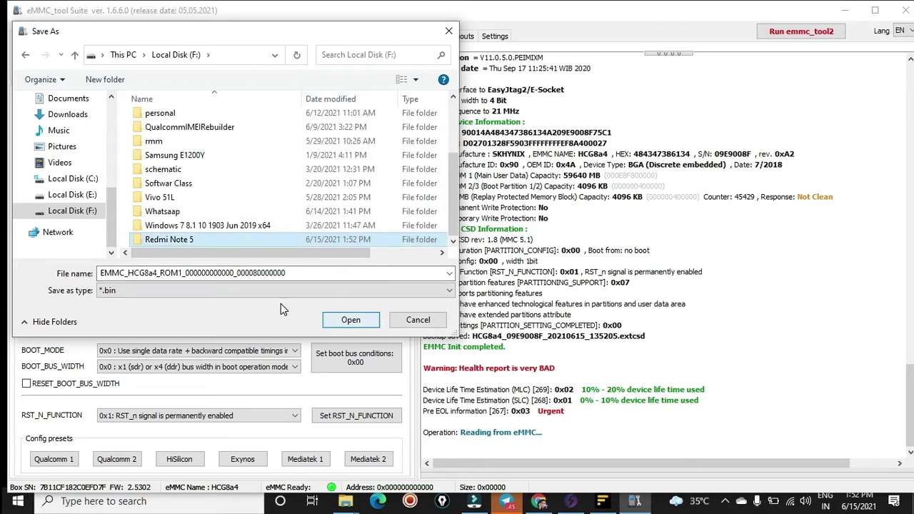
pyautogui.click(349, 322)
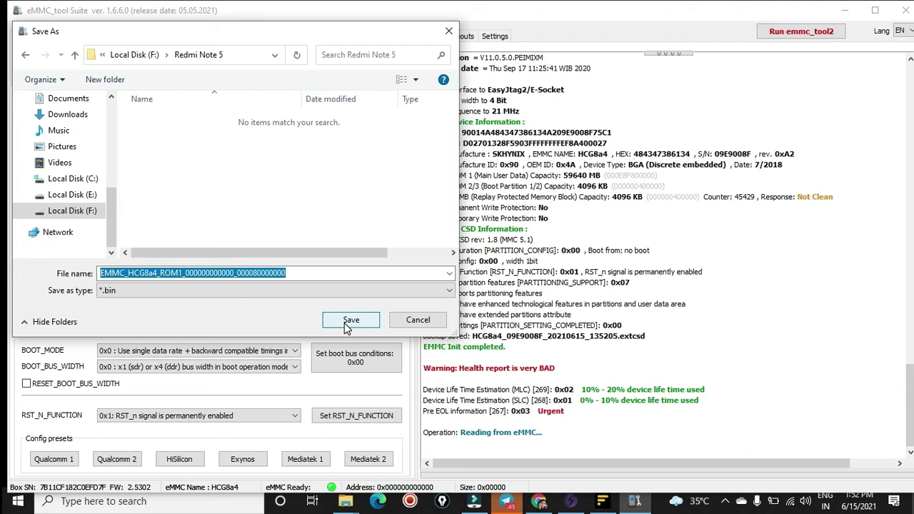
pyautogui.click(348, 321)
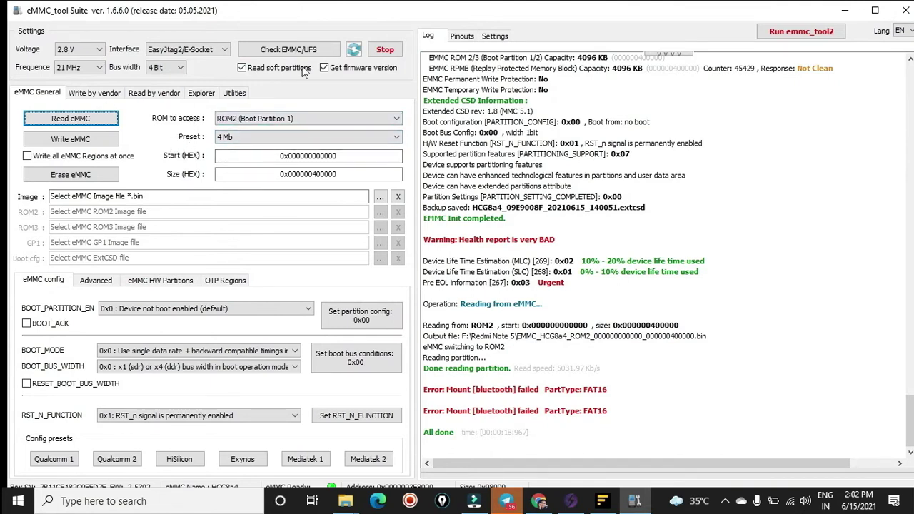
# Check the connected eMMC again
pyautogui.click(292, 53)
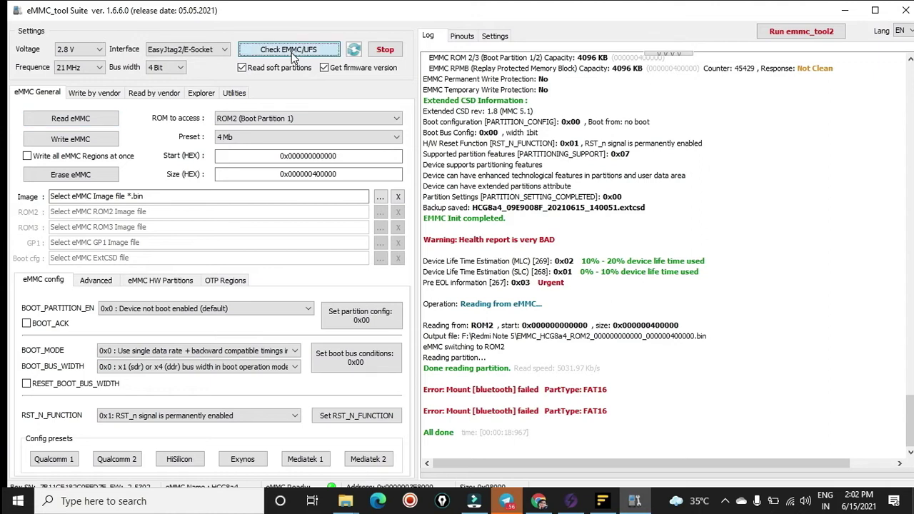